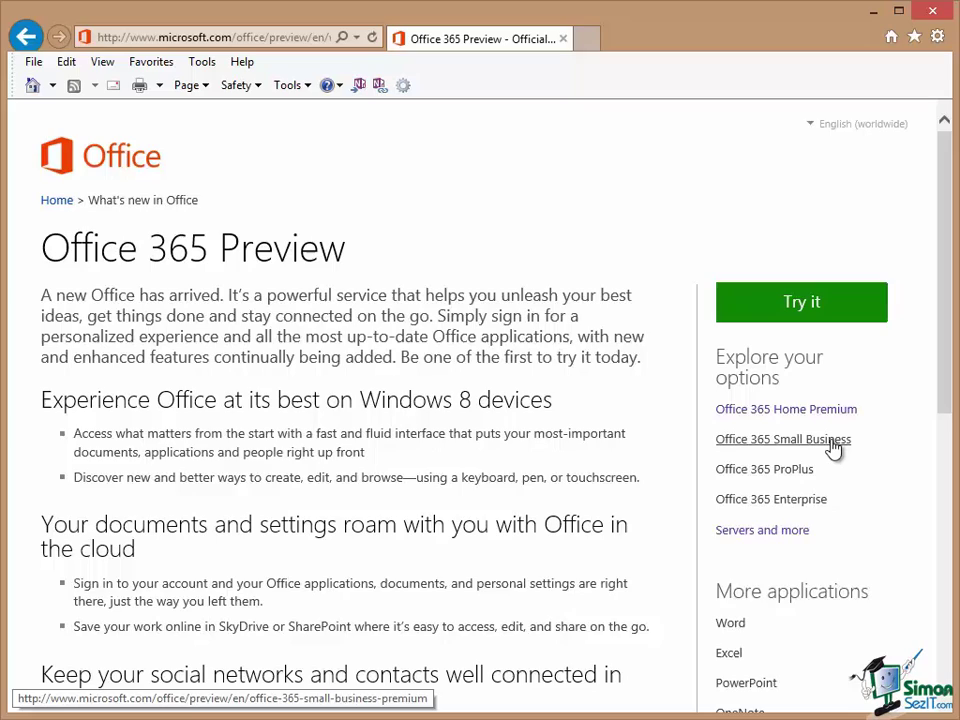
Step: Open the Office 365 Small Business Premium Preview details page
{"action": "left_click", "coordinate": [763, 442]}
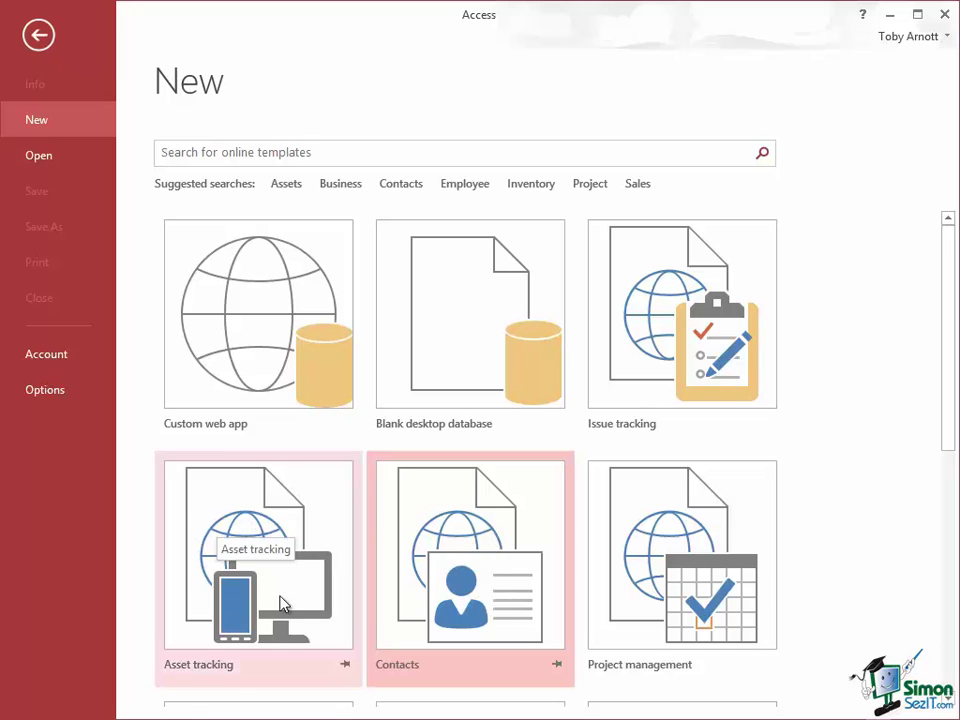
Step: Choose the Contacts app template, set its location to the team site, and name it ContactsTA
{"action": "left_click", "coordinate": [481, 576]}
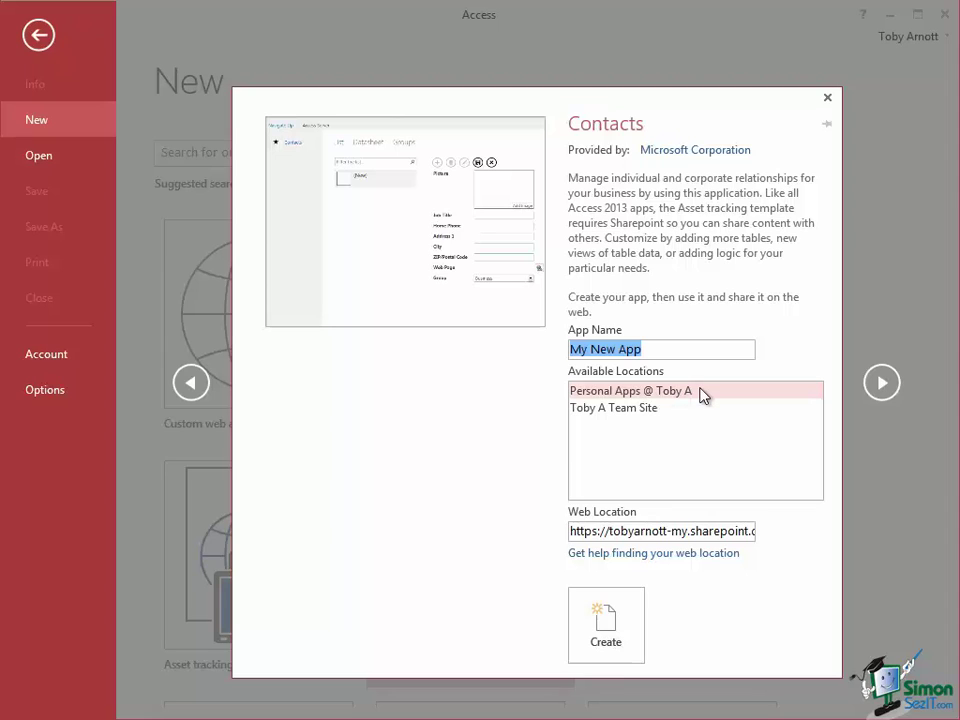
{"action": "left_click", "coordinate": [645, 408]}
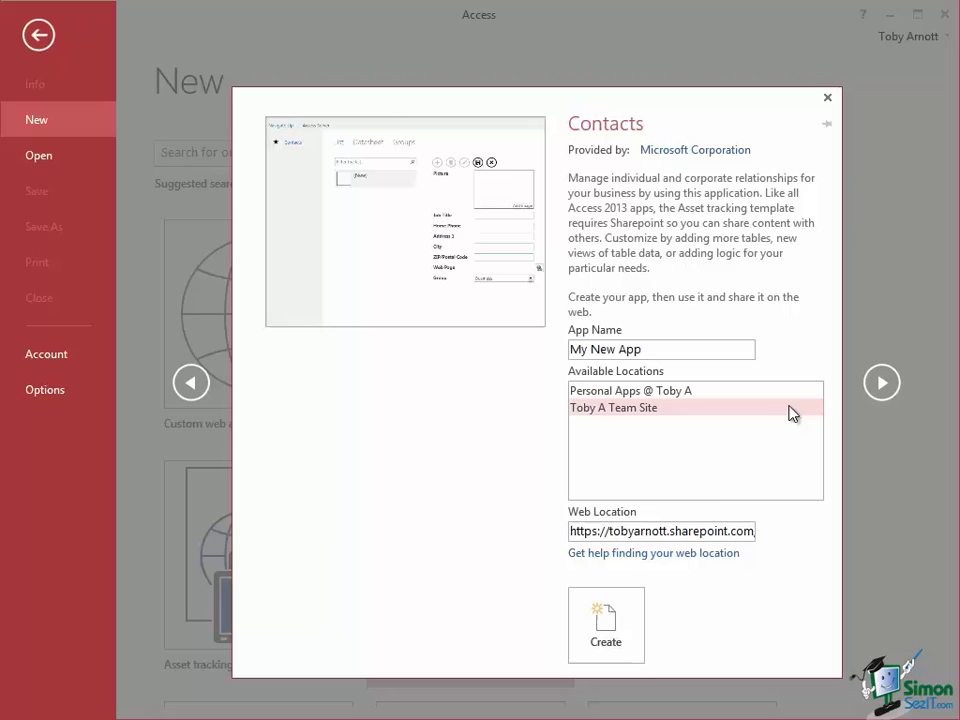
{"action": "left_click", "coordinate": [610, 393]}
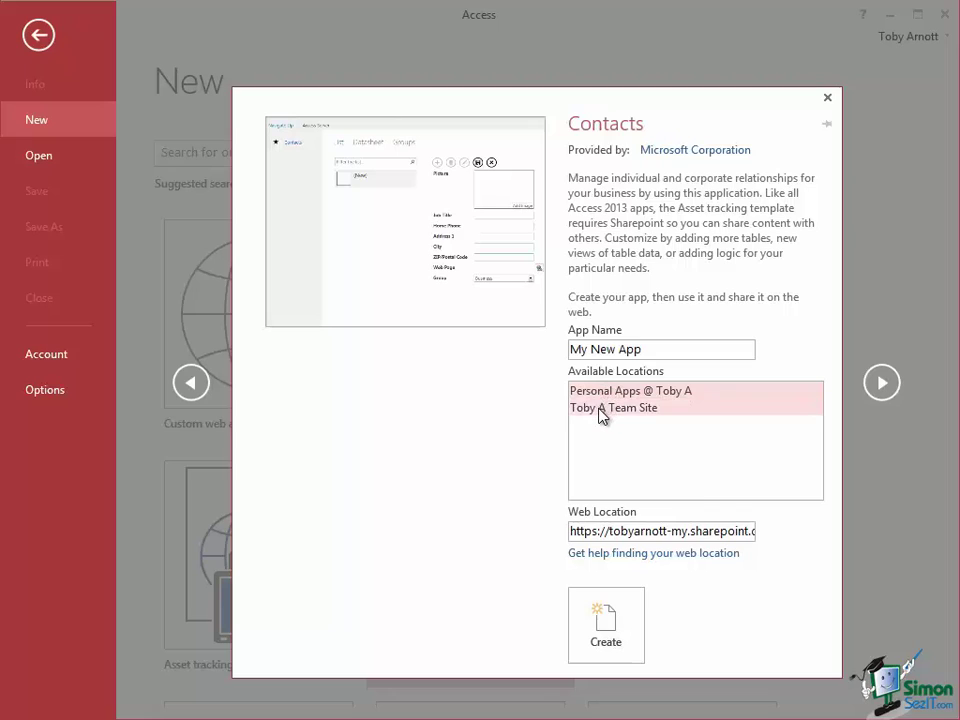
{"action": "left_click", "coordinate": [601, 410]}
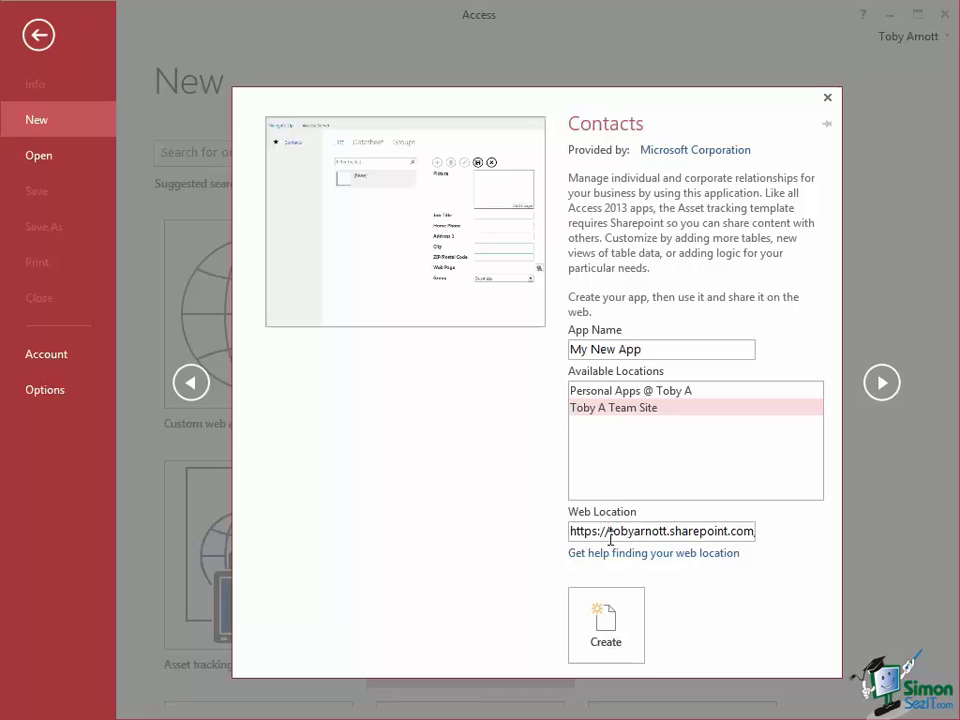
{"action": "triple_click", "coordinate": [649, 348]}
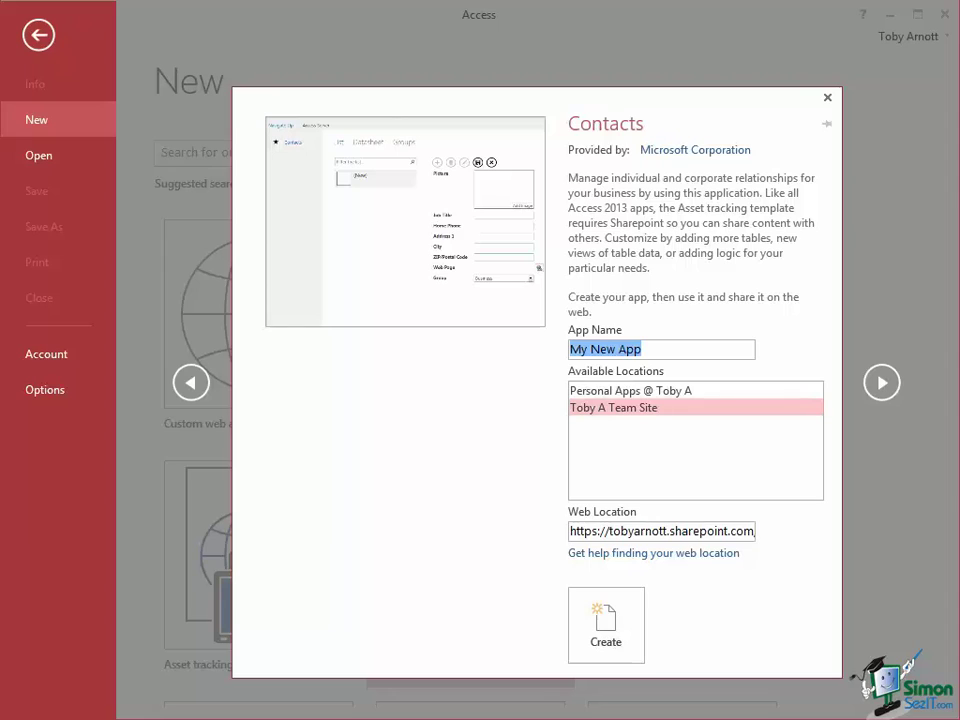
{"action": "type", "text": "Con"}
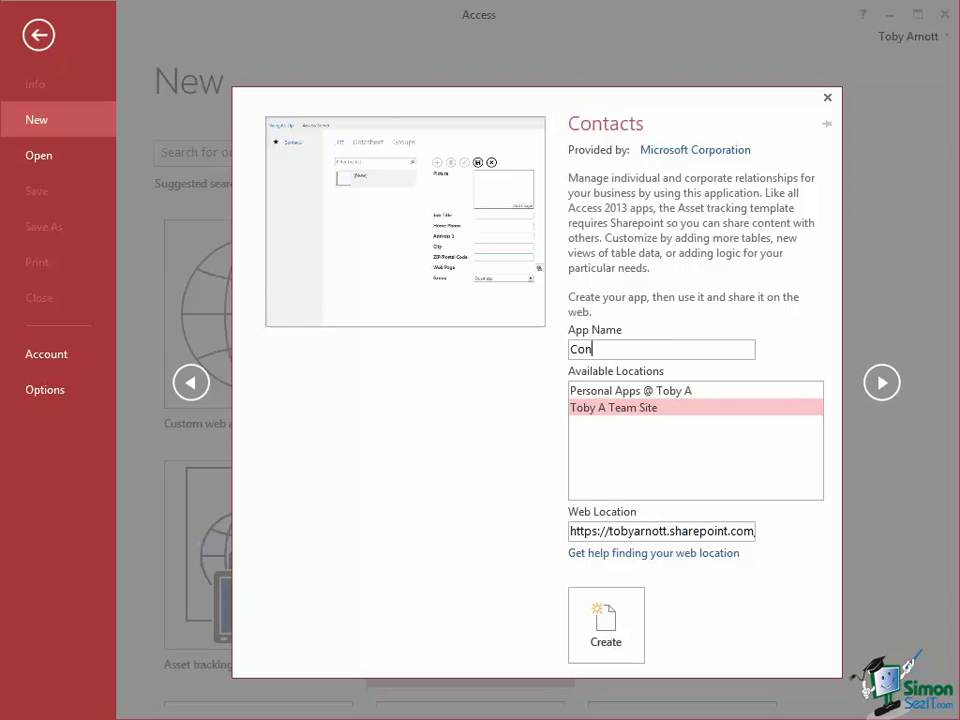
{"action": "type", "text": "tacts"}
{"action": "type", "text": "TA"}
Step: Create the ContactsTA app, then search 'contact' and add the Customers table template
{"action": "left_click", "coordinate": [605, 627]}
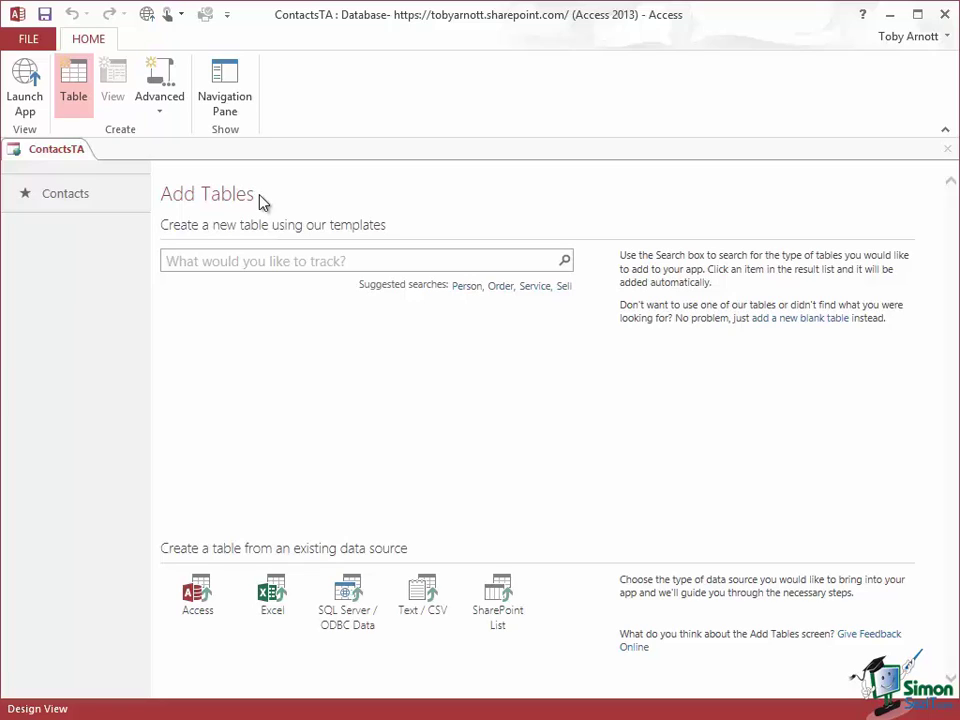
{"action": "left_click", "coordinate": [359, 262]}
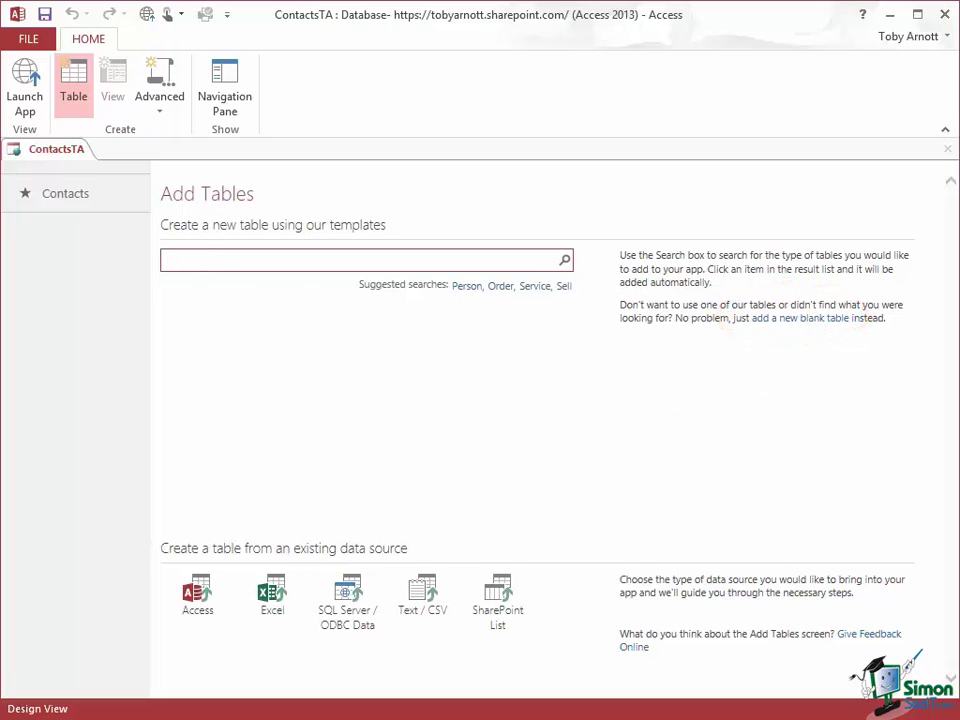
{"action": "type", "text": "co"}
{"action": "type", "text": "ntac"}
{"action": "type", "text": "t"}
{"action": "left_click", "coordinate": [565, 262]}
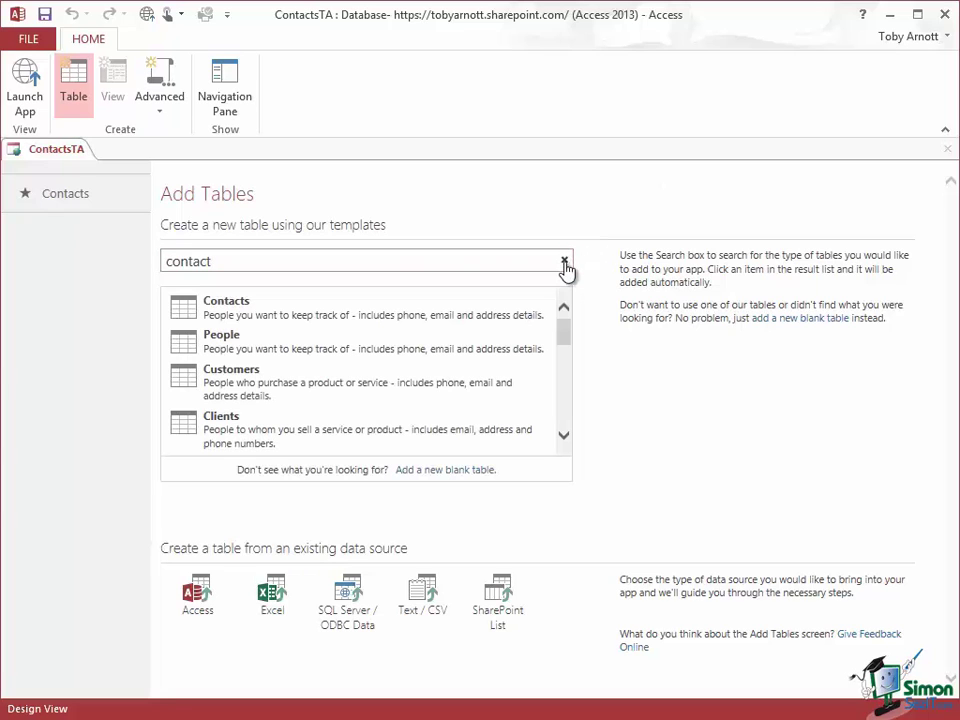
{"action": "left_click", "coordinate": [268, 389]}
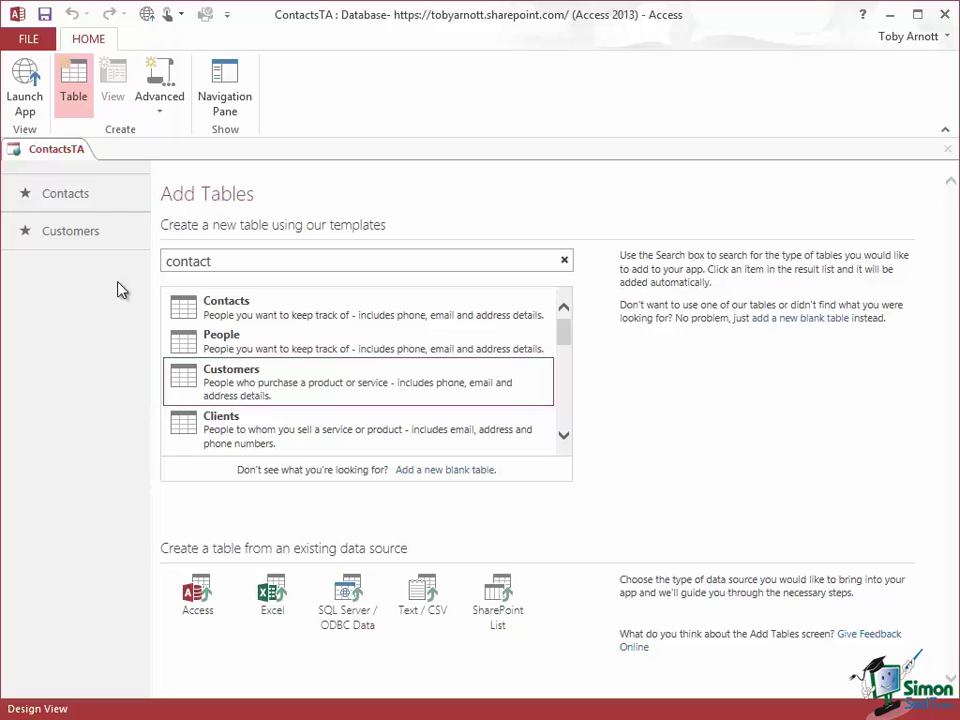
{"action": "left_click_drag", "start_coordinate": [78, 195], "coordinate": [72, 245]}
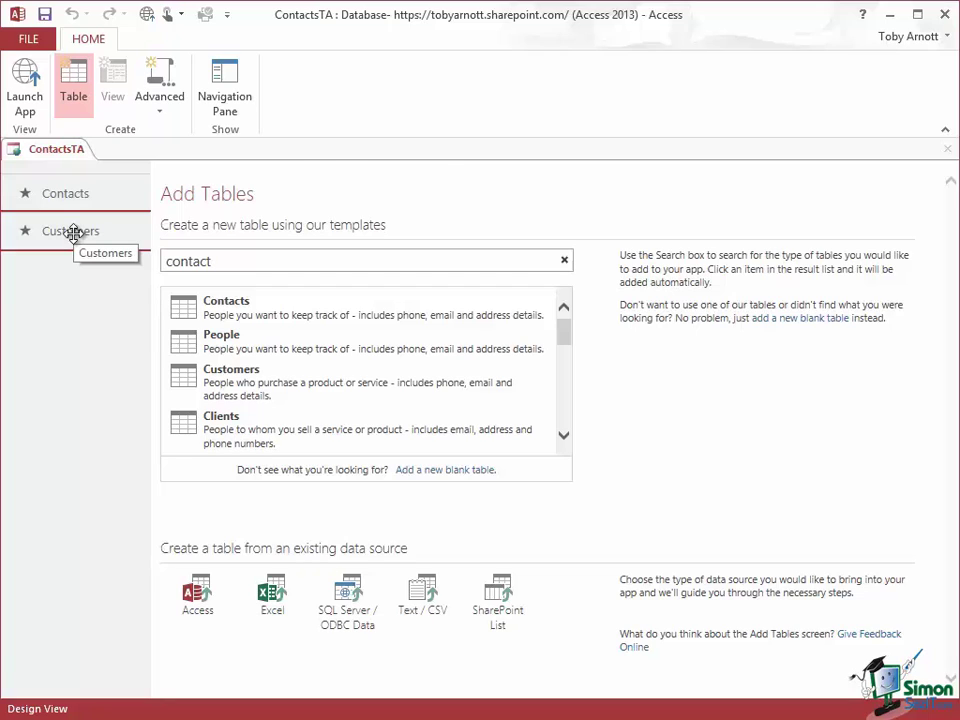
Step: Show the Customers List view with fields like First Name, Company and Email
{"action": "left_click", "coordinate": [73, 234]}
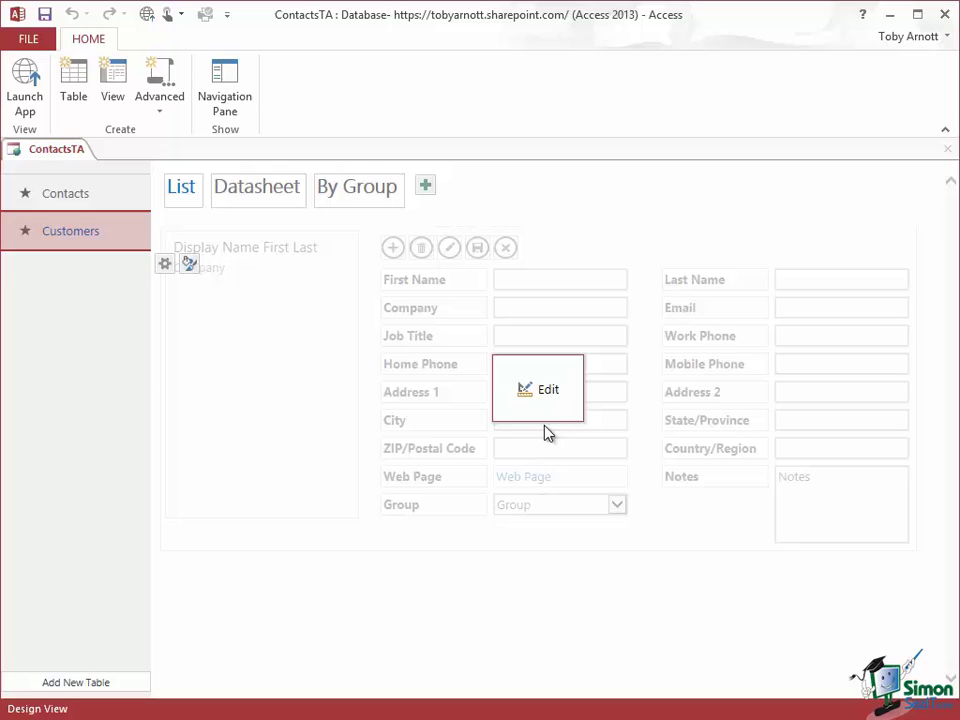
Step: Edit the Customers List design, select the Job Title label, and close the Field List
{"action": "left_click", "coordinate": [540, 395]}
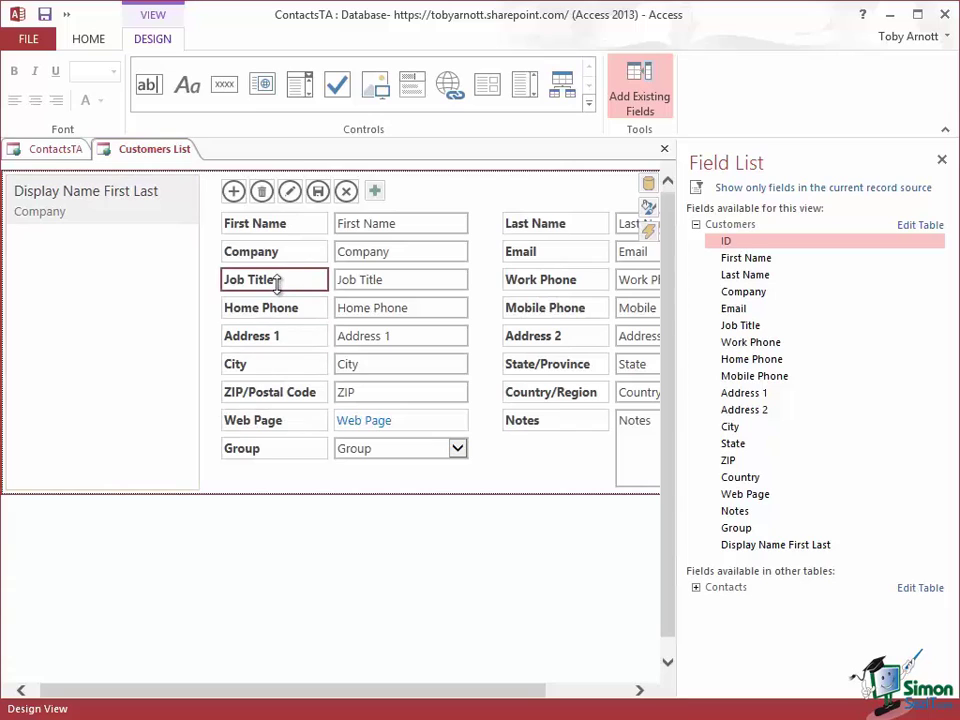
{"action": "left_click", "coordinate": [246, 281]}
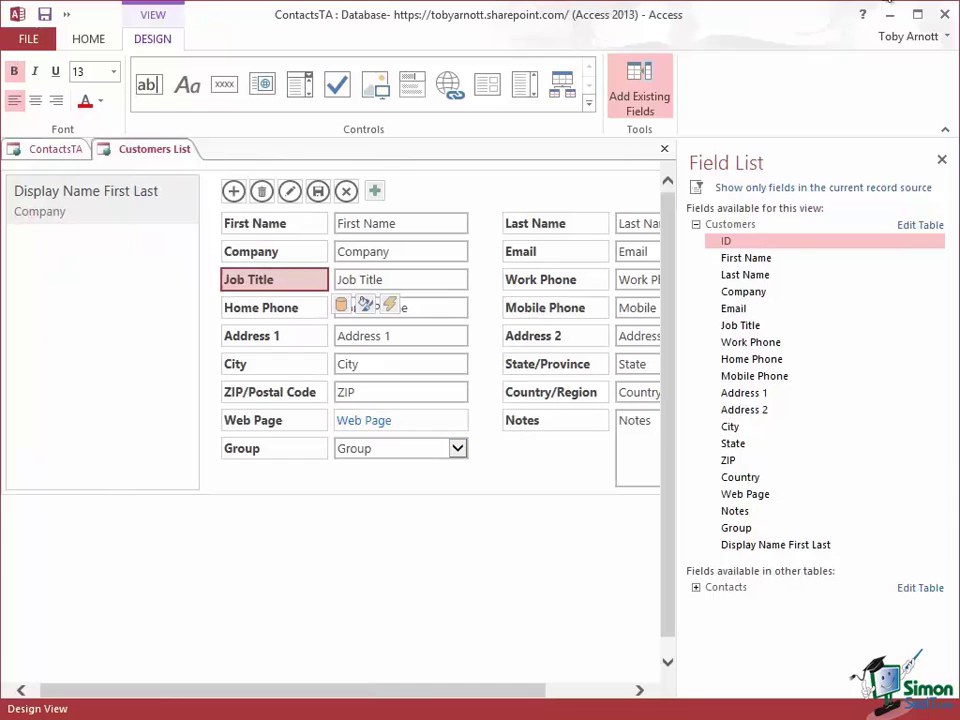
{"action": "left_click", "coordinate": [943, 162]}
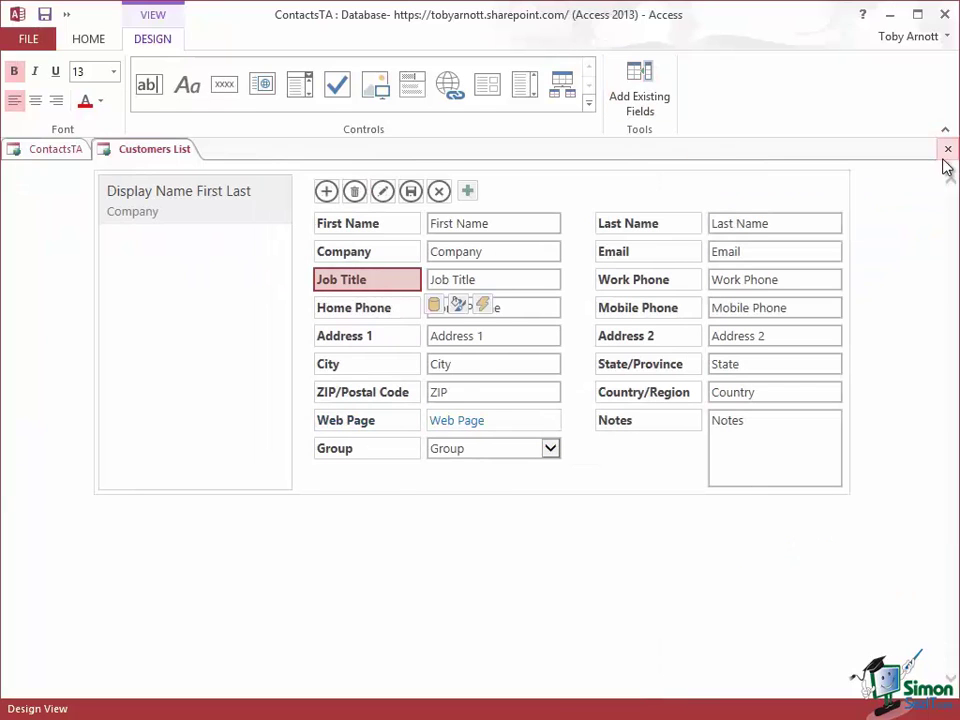
Step: Close the Customers List design and launch the ContactsTA app in the browser
{"action": "left_click", "coordinate": [948, 149]}
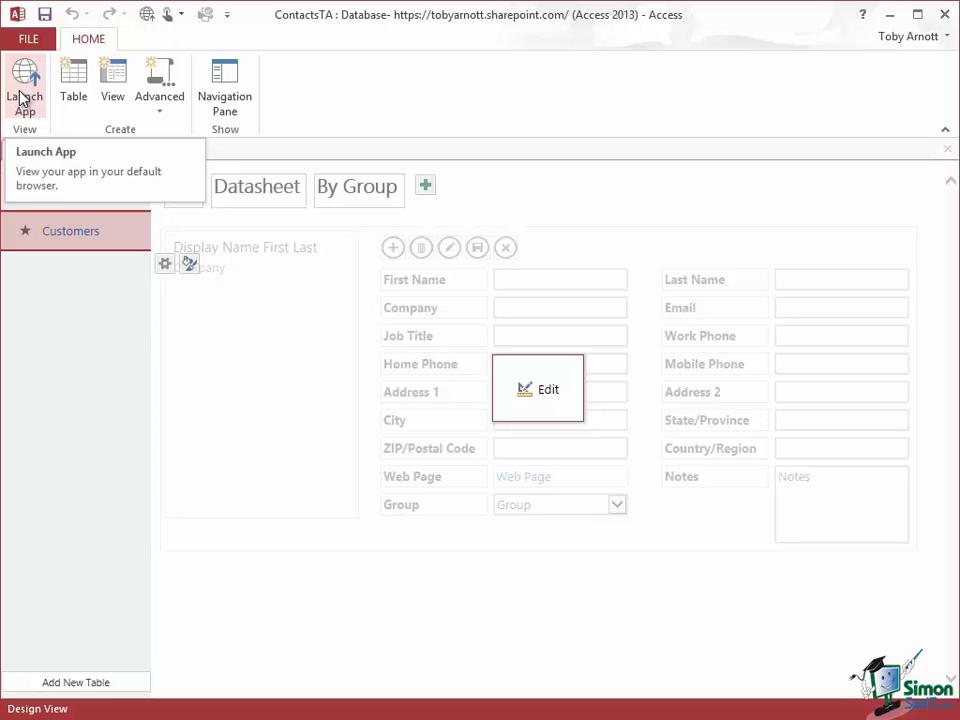
{"action": "left_click", "coordinate": [22, 98]}
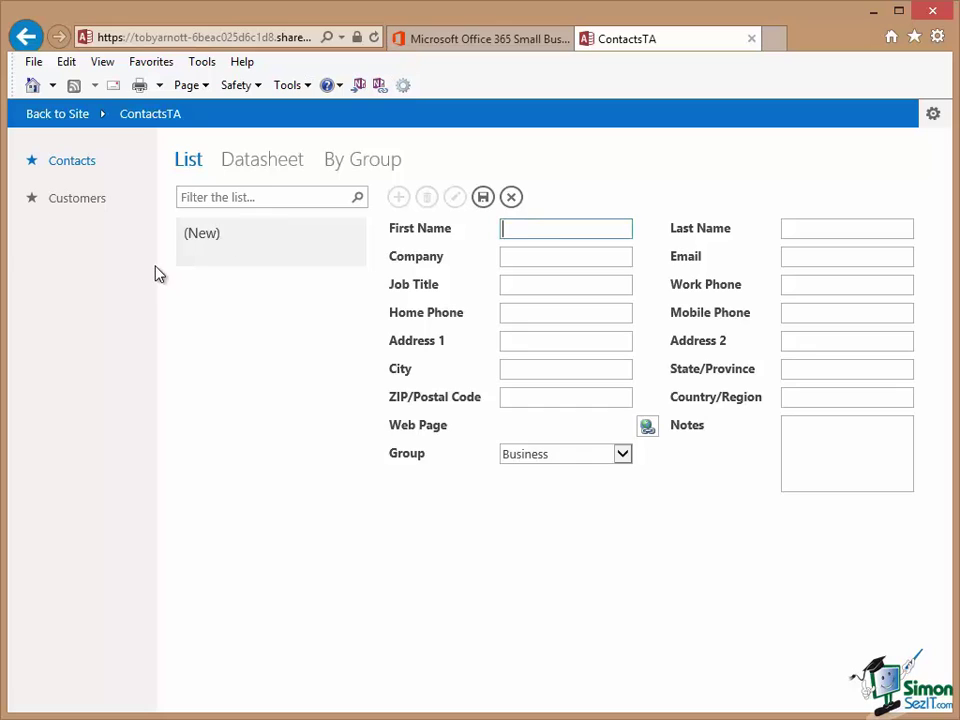
Step: View the Customers table as a datasheet in the web app
{"action": "left_click", "coordinate": [74, 199]}
{"action": "left_click", "coordinate": [280, 168]}
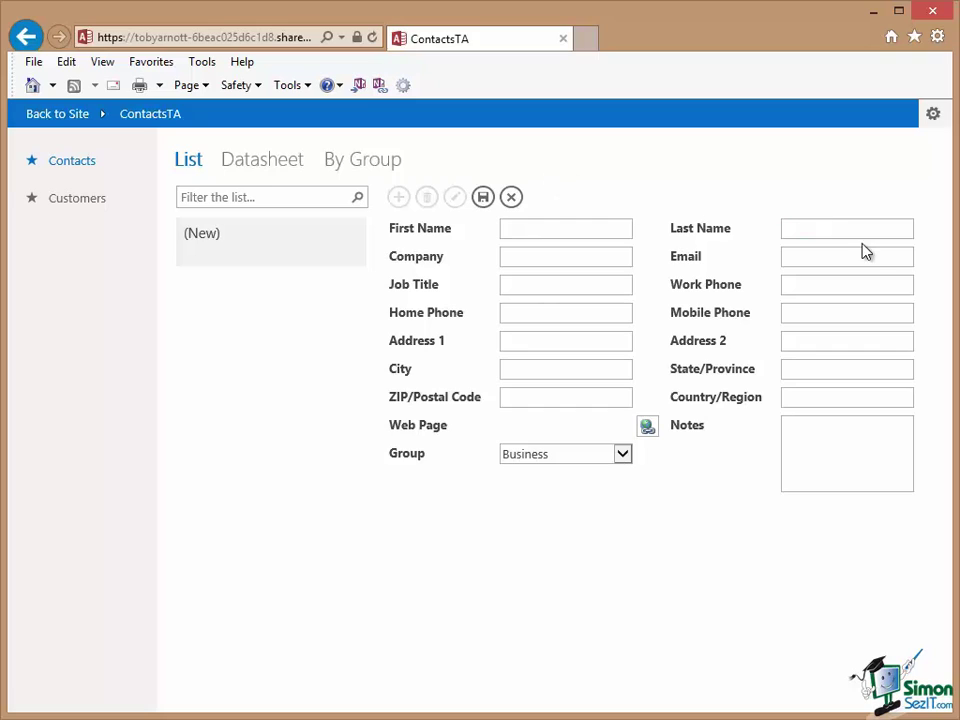
{"action": "left_click", "coordinate": [546, 232]}
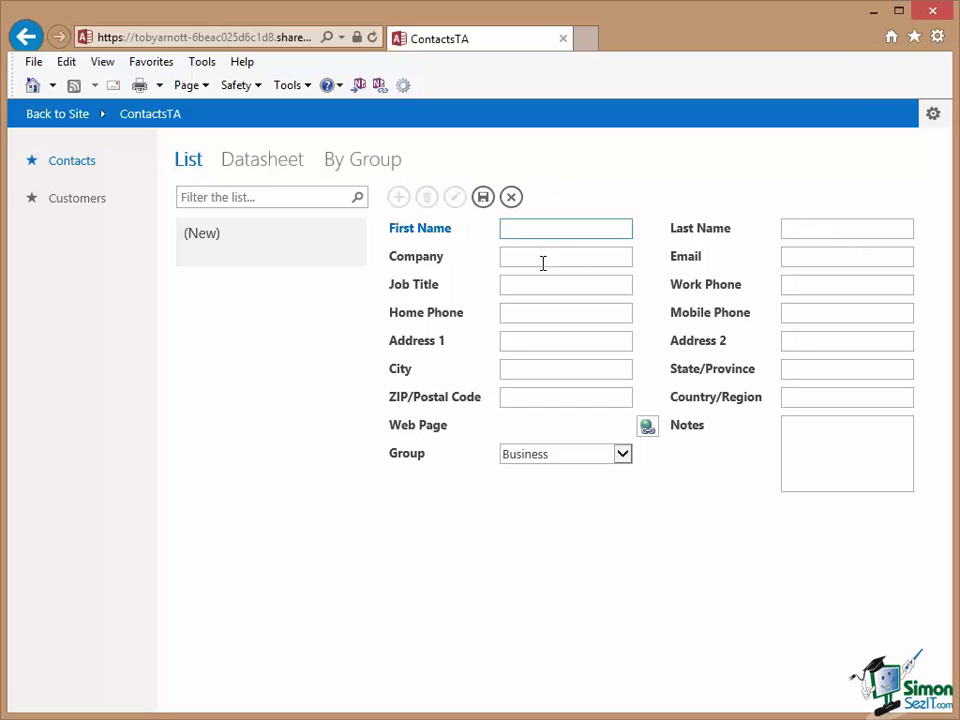
{"action": "left_click", "coordinate": [542, 259]}
{"action": "left_click", "coordinate": [536, 281]}
Step: Move the browser window aside to bring Access back into view
{"action": "left_click_drag", "start_coordinate": [680, 22], "coordinate": [58, 22]}
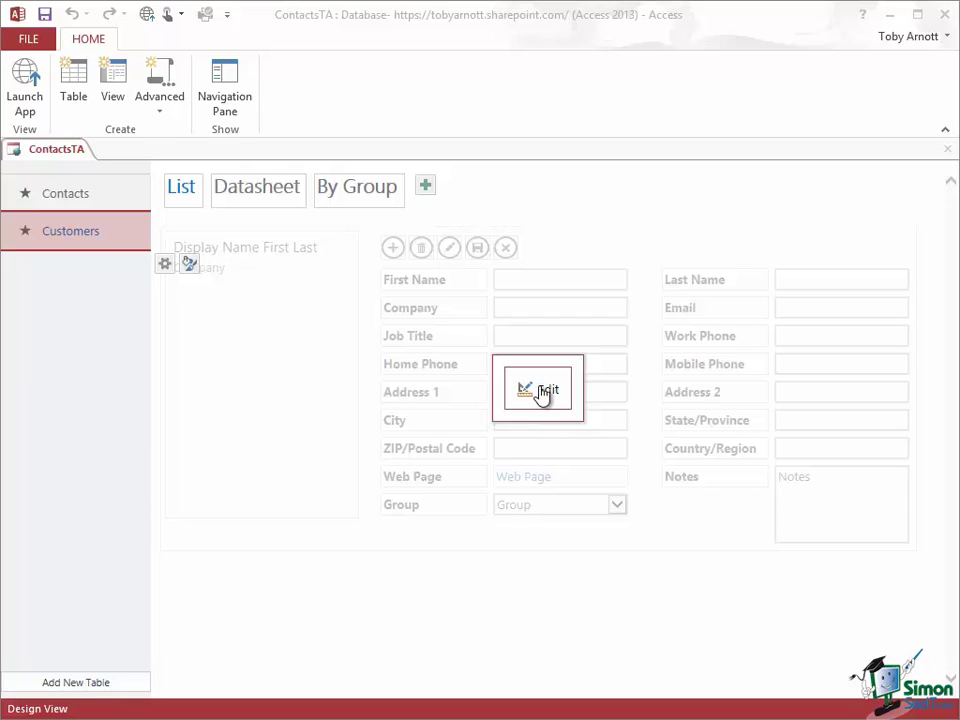
{"action": "left_click", "coordinate": [30, 40]}
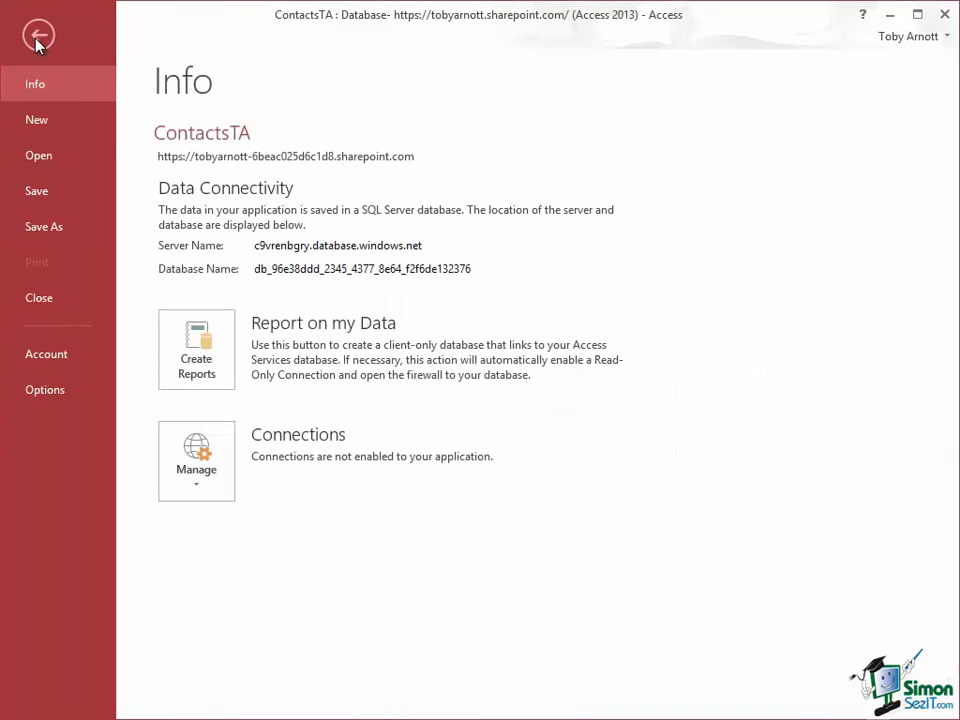